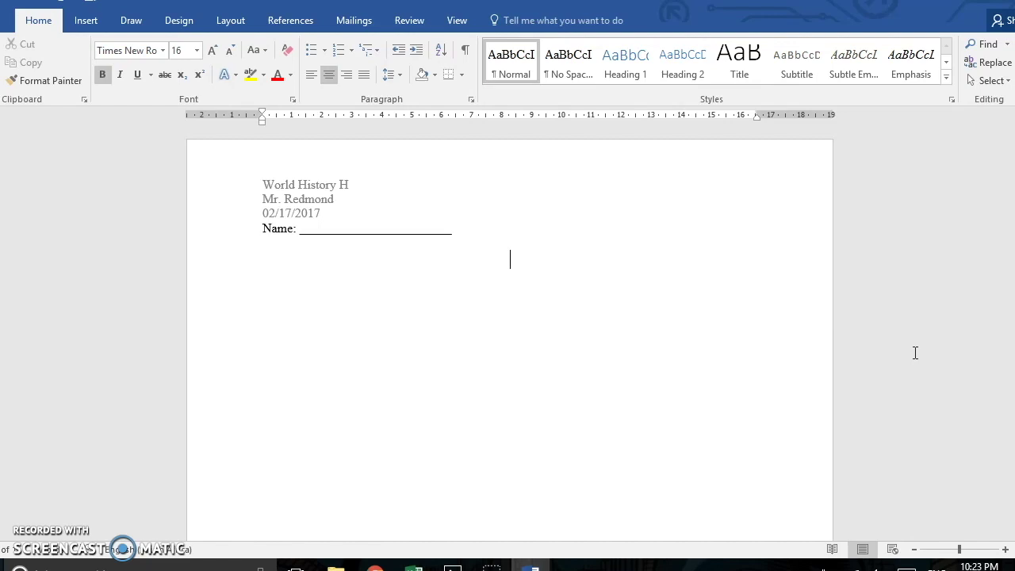
Step: Enter the title "Unit 6 Test: The French Revolution" beneath the Name line
type("Unit 6")
type(":")
key("BackSpace")
key("BackSpace")
type("Test: T")
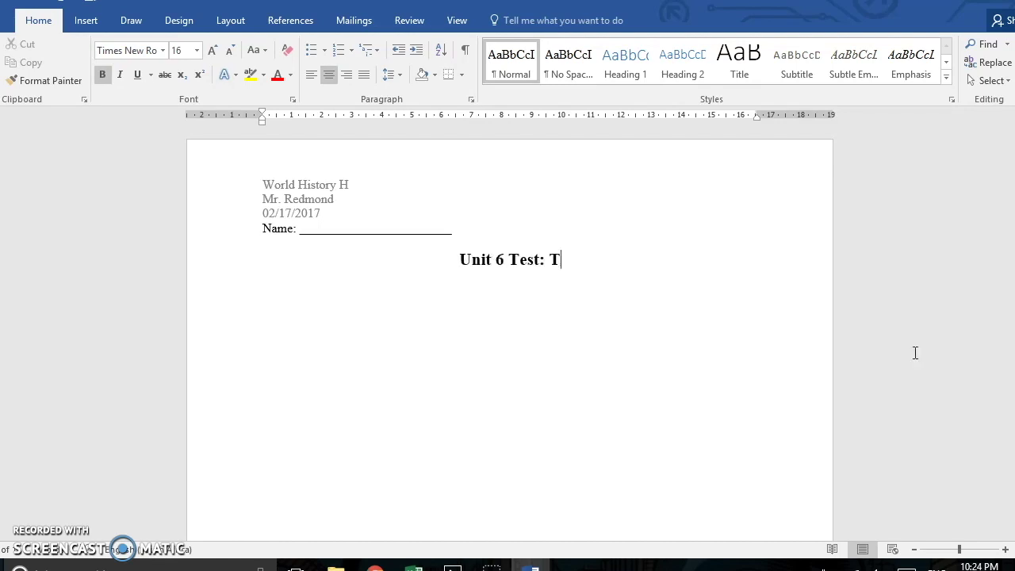
type("he French Revolution")
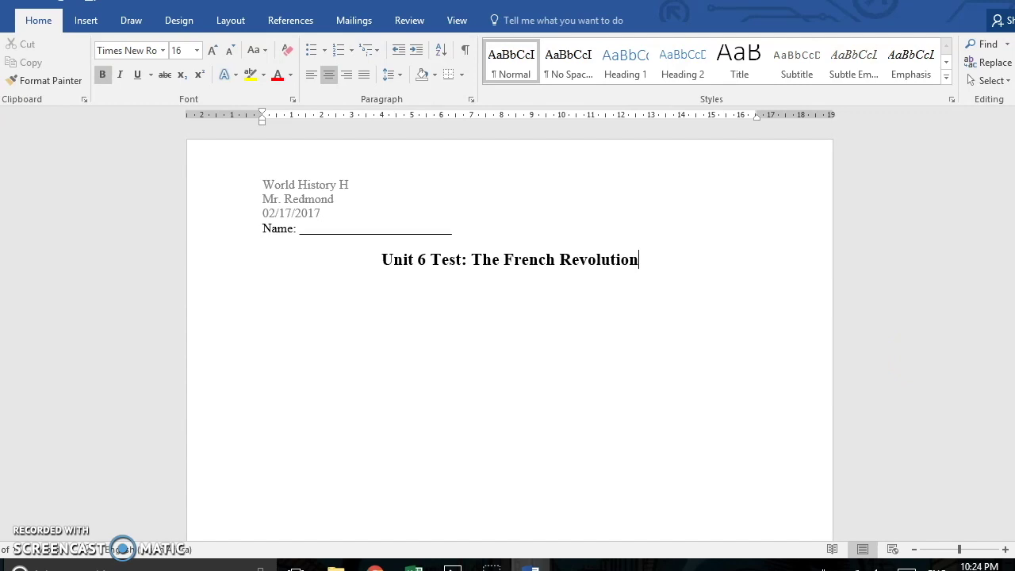
Step: Start a left-aligned body line below the title with bold turned off and the font size set to 12
key("ctrl+b")
left_click(196, 50)
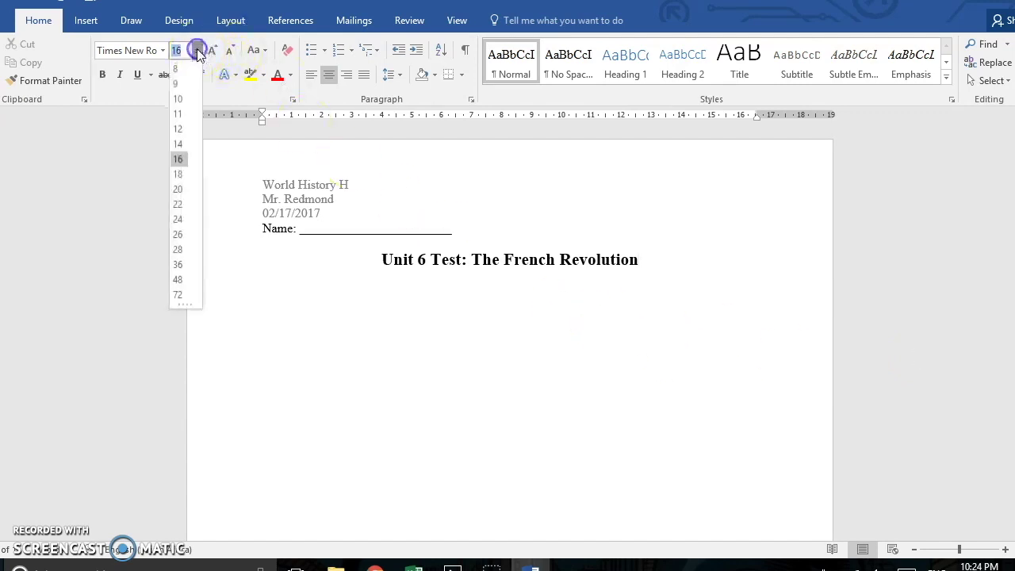
left_click(184, 131)
key("Return")
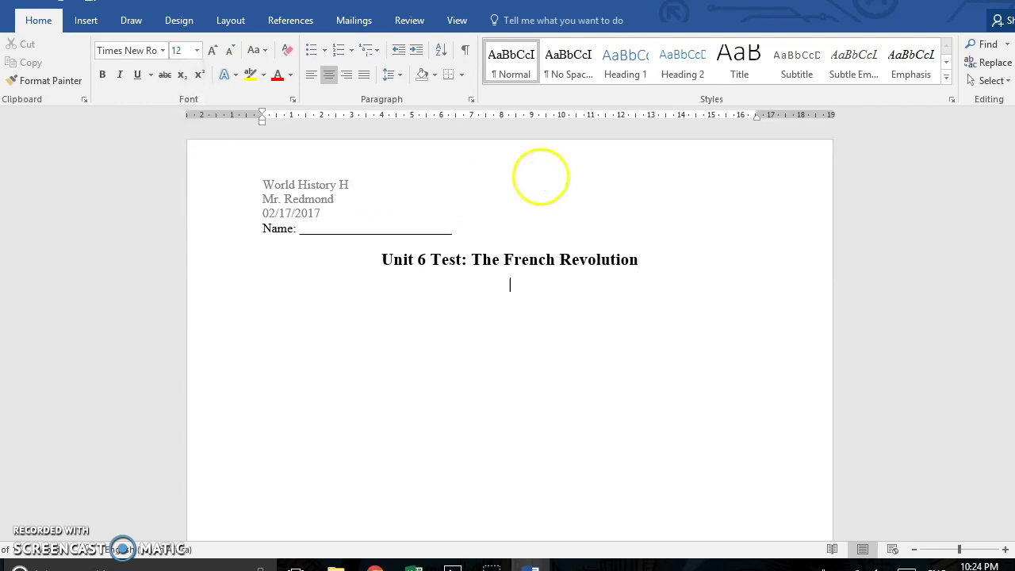
key("ctrl+l")
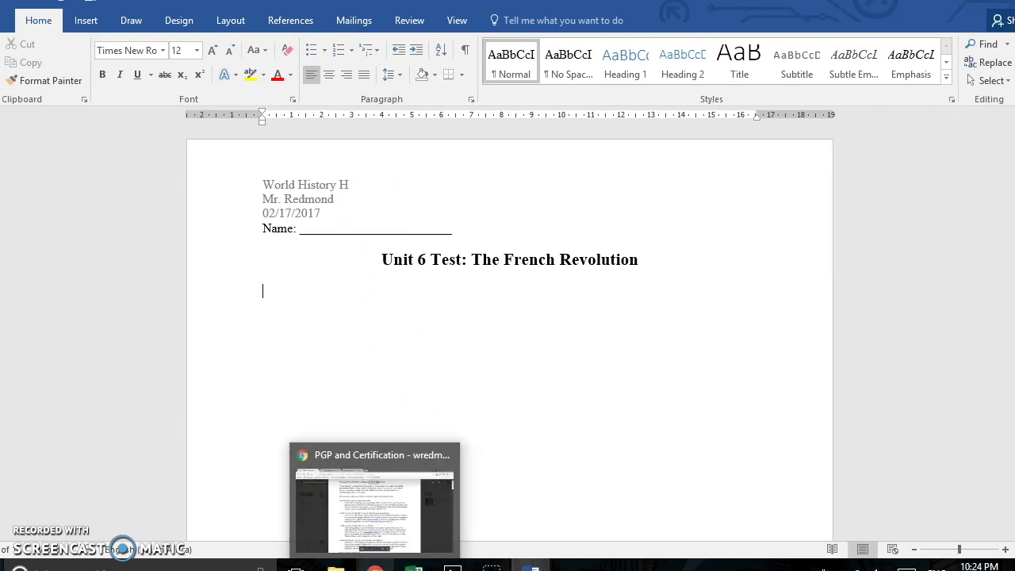
Step: Switch to the World History H workbook in Excel and review the Unit 6 goals, lesson objectives and assessments
mouse_move(413, 568)
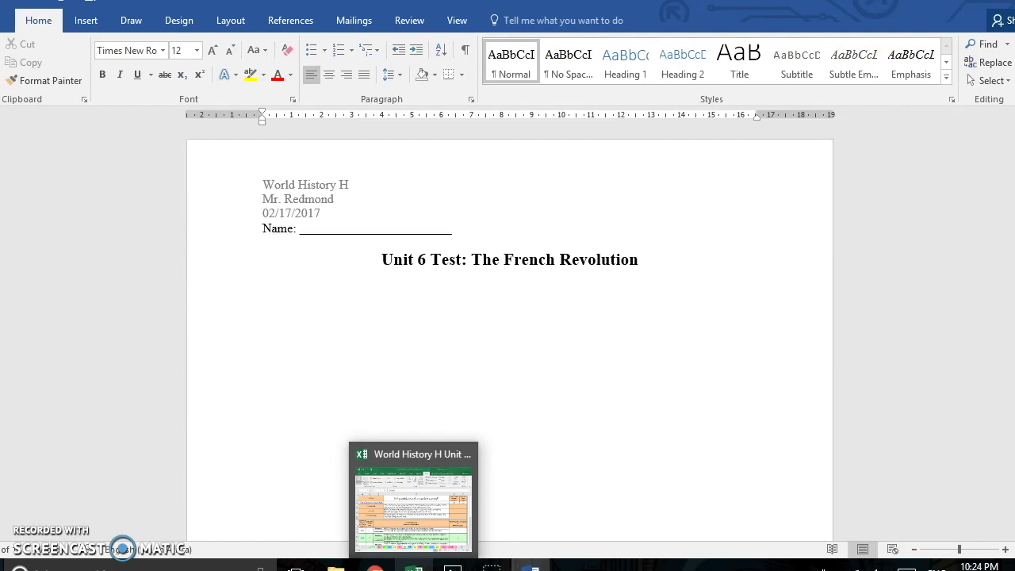
left_click(413, 568)
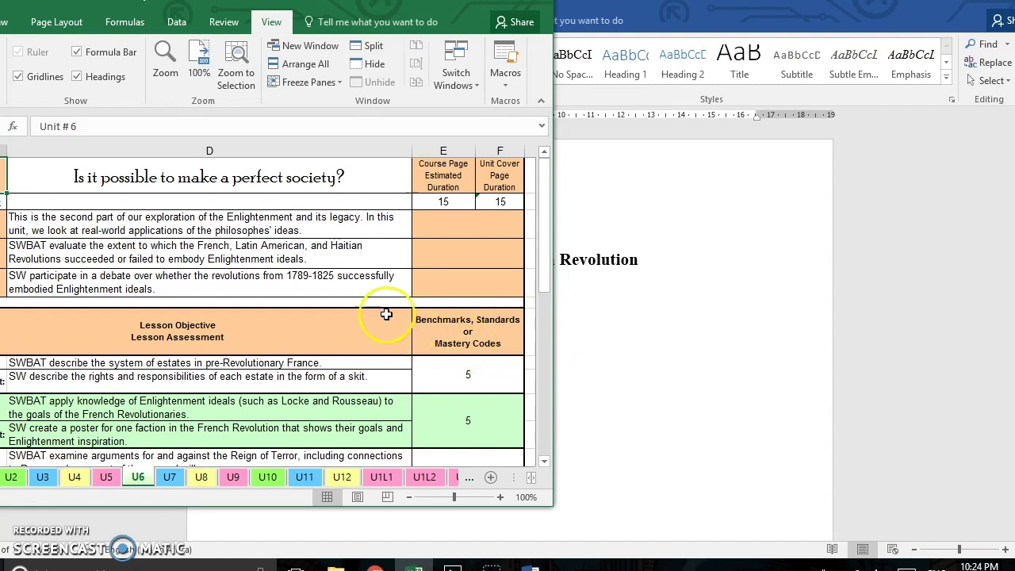
left_click(345, 257)
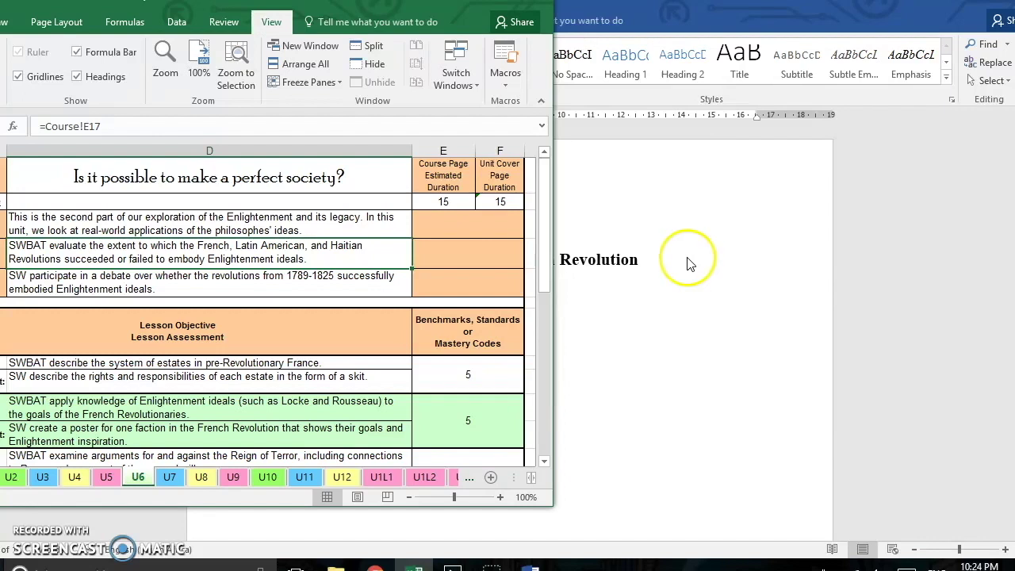
scroll(432, 349, "down", 1)
scroll(433, 348, "down", 1)
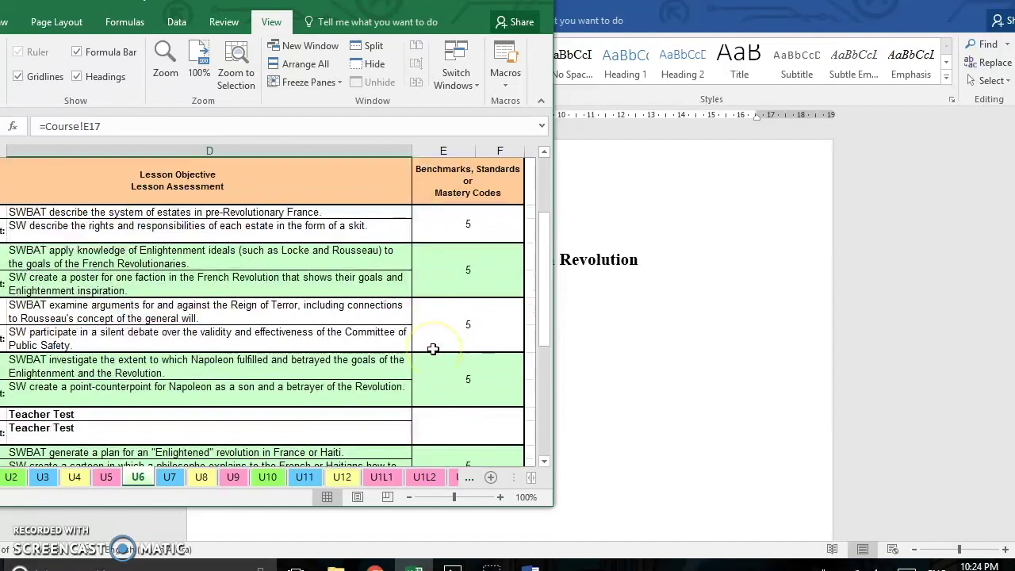
scroll(432, 347, "up", 2)
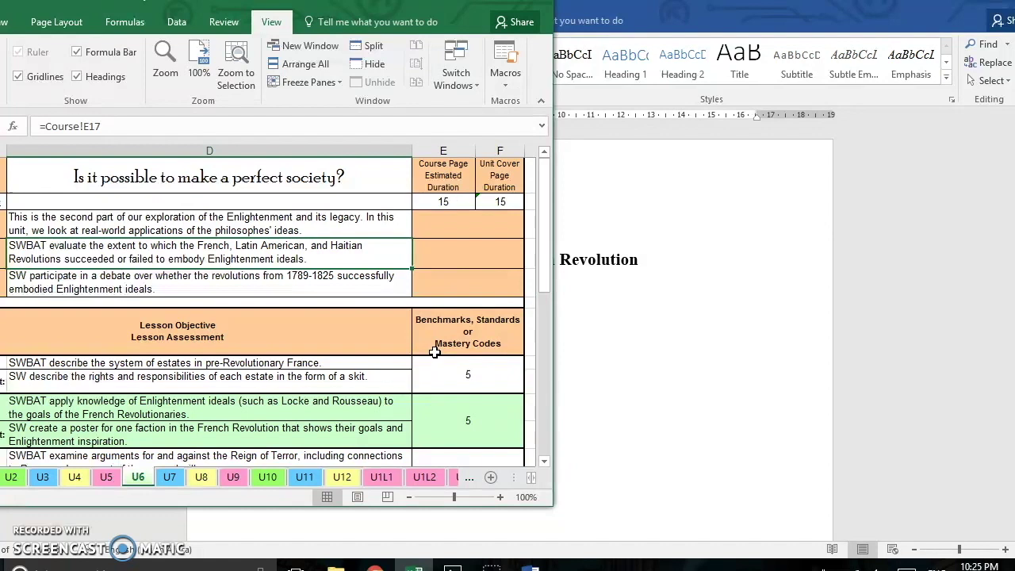
Step: In the Word test, add the essay question "Was the French Revolution a successful realization of Enlightenment ideals?" with an italic hint and TRAP3 thesis instructions
left_click(733, 379)
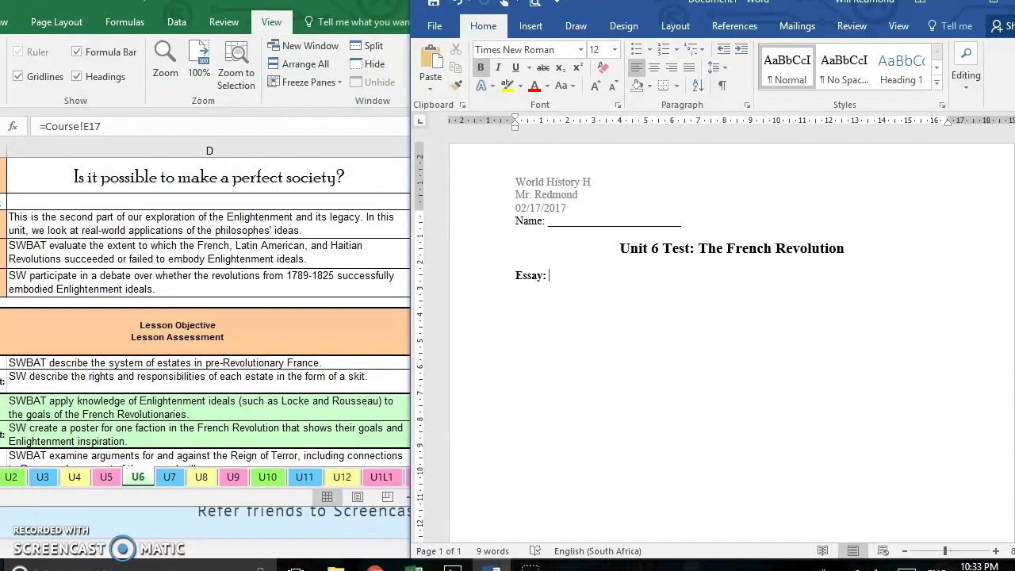
type("Was the French Revolution a successful realization of Enlightenment ideals?  HINT: You may want to think about the goals of the Revolution, and which philosophes they were drawing upon. Additionally, you might think about the state of Europe at the Revolution’s end.  Make sure your essay has a TRAP3 thesis statement that appears in the first paragraph. Essays should be four paragraphs; you do not need a conclusion.")
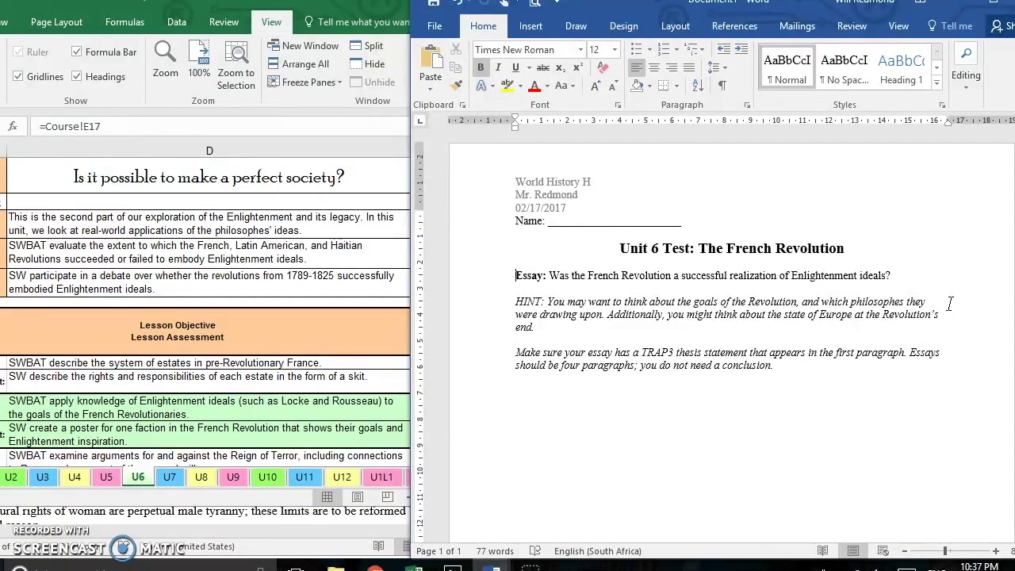
Step: Paste the PRIMARY SOURCE section, with the Olympe de Gouges passage and its questions, above the essay prompt
key("ctrl+v")
scroll(658, 344, "up", 5)
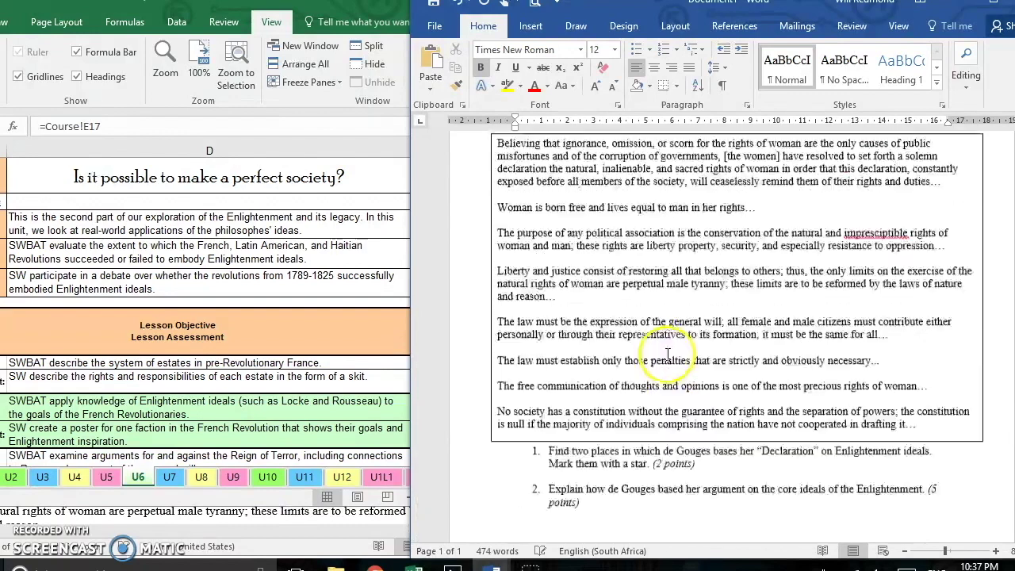
scroll(667, 353, "up", 5)
Step: Insert a long run of blank lines between the test title and the PRIMARY SOURCE heading to push the section down the page
left_click(511, 258)
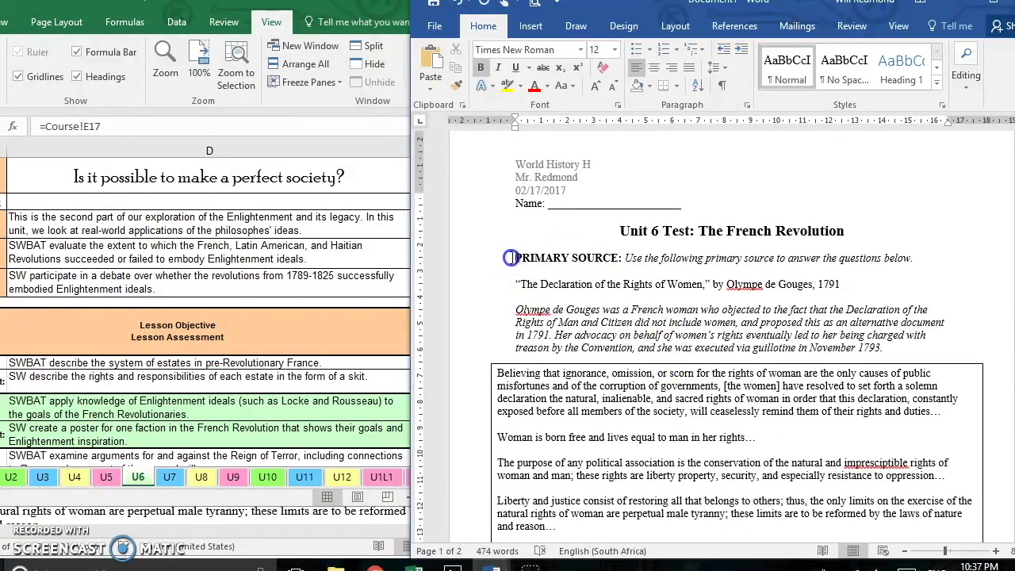
key("Return")
key("Return")
key("Return")
key("Return")
key("Return")
key("Return")
key("Return")
key("Return")
key("Return")
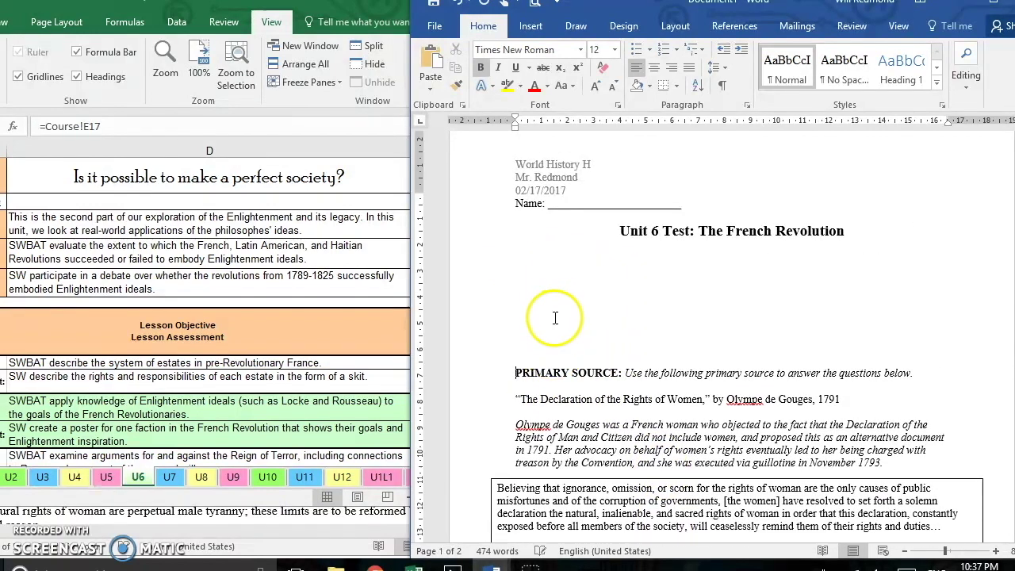
scroll(555, 318, "down", 4)
key("Return")
key("Return")
key("Return")
key("Return")
key("Return")
key("Return")
key("Return")
key("Return")
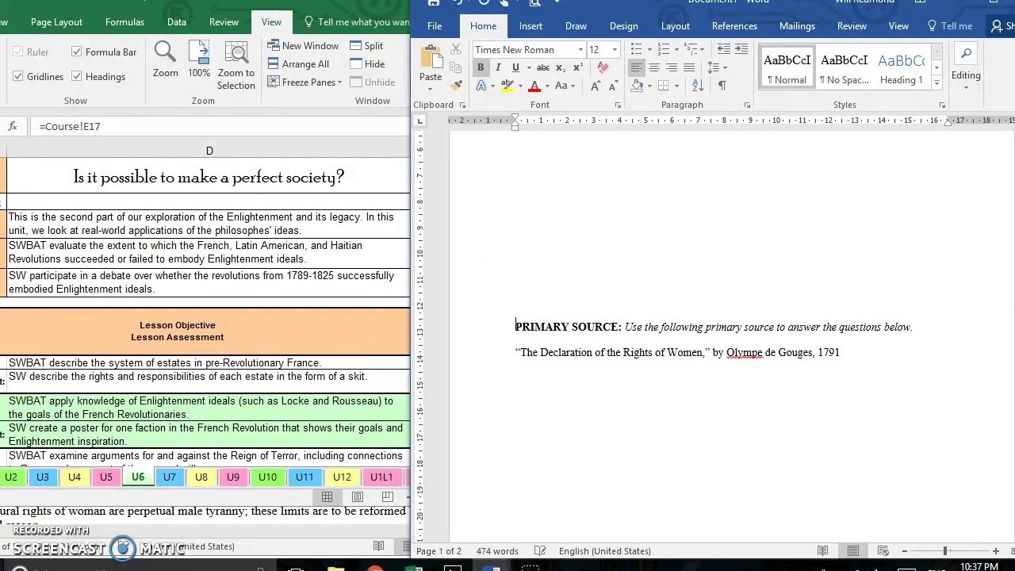
key("Return")
key("Return")
key("Return")
key("Return")
scroll(729, 325, "down", 3)
key("Return")
key("Return")
key("Return")
key("Return")
key("Return")
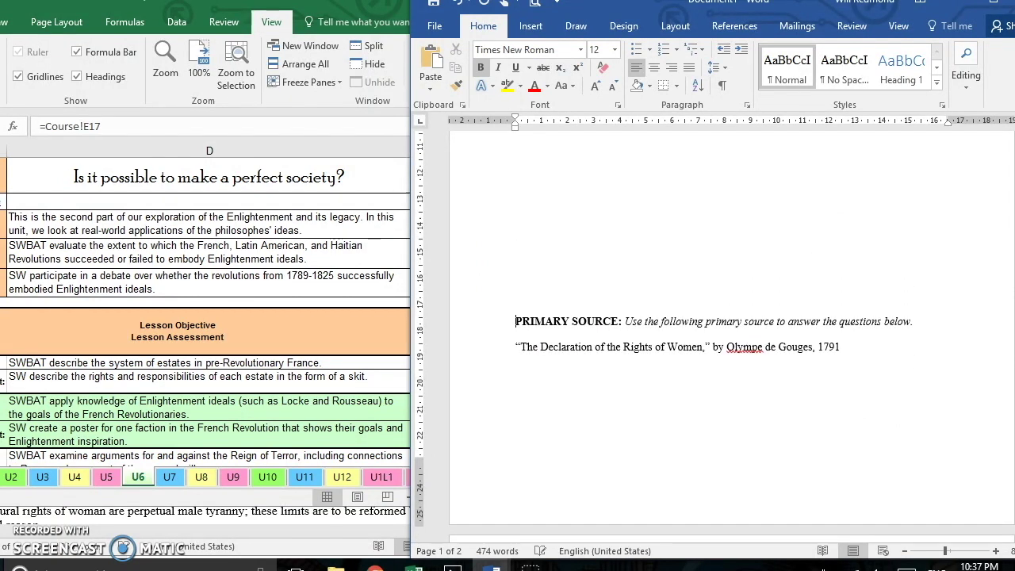
key("Return")
key("Return")
key("Return")
key("Return")
key("Return")
key("Return")
key("Return")
key("Return")
key("Return")
key("Return")
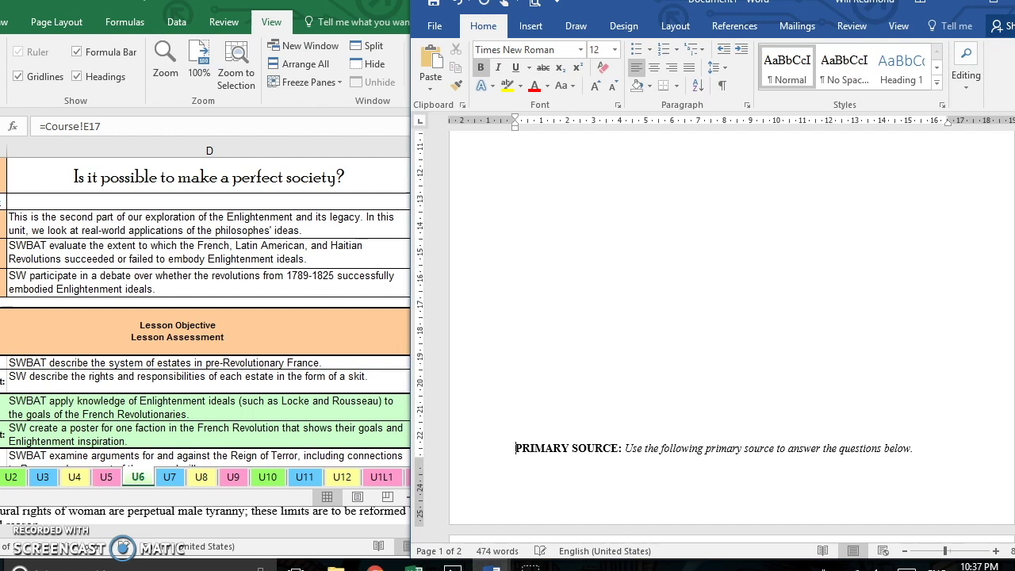
Step: Remove surplus blank lines above the PRIMARY SOURCE heading and have the section start at the top of page 2
key("BackSpace")
key("BackSpace")
key("BackSpace")
key("BackSpace")
key("BackSpace")
key("BackSpace")
key("BackSpace")
key("BackSpace")
key("BackSpace")
key("BackSpace")
key("BackSpace")
key("BackSpace")
key("BackSpace")
key("BackSpace")
key("BackSpace")
key("BackSpace")
key("BackSpace")
key("BackSpace")
key("BackSpace")
key("BackSpace")
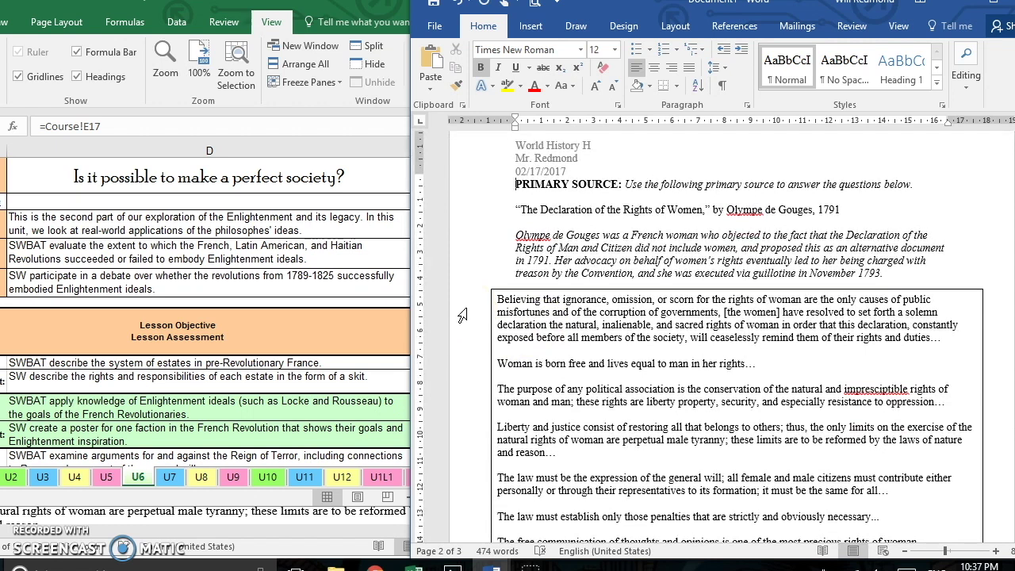
Step: Insert a page break before the Essay prompt so that it starts on its own page
left_click(457, 319)
scroll(456, 321, "down", 1)
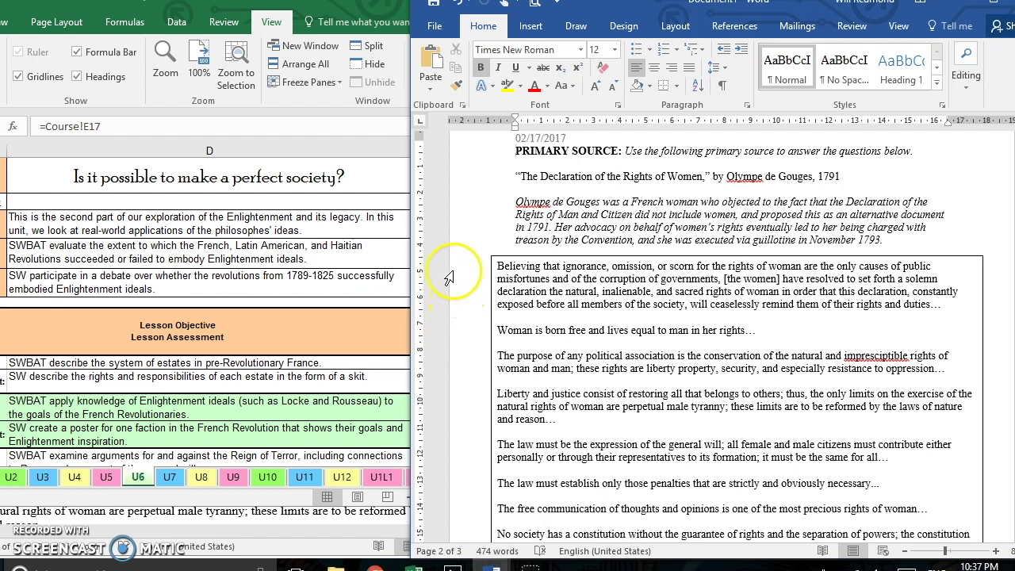
scroll(472, 308, "down", 3)
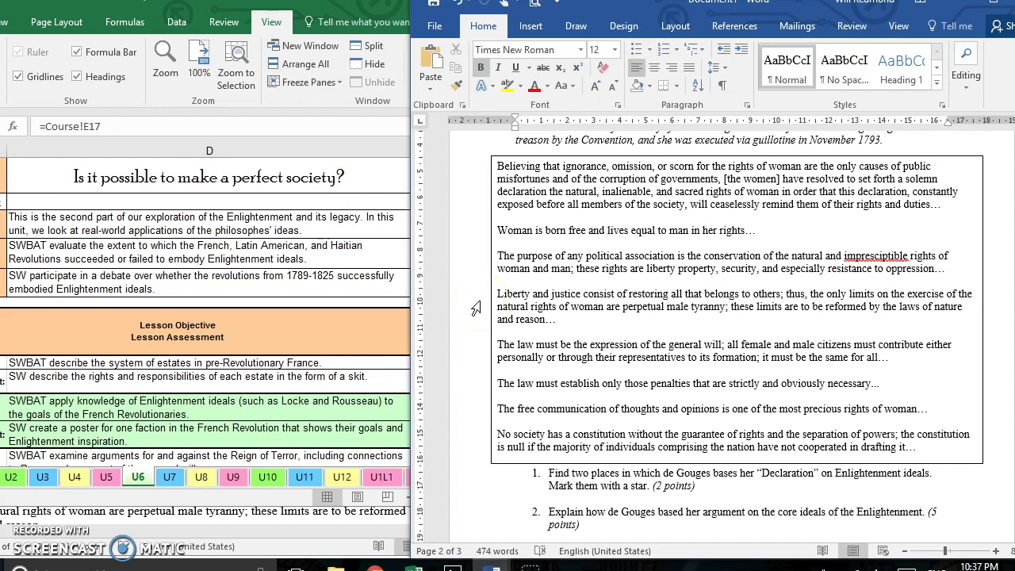
scroll(476, 307, "up", 1)
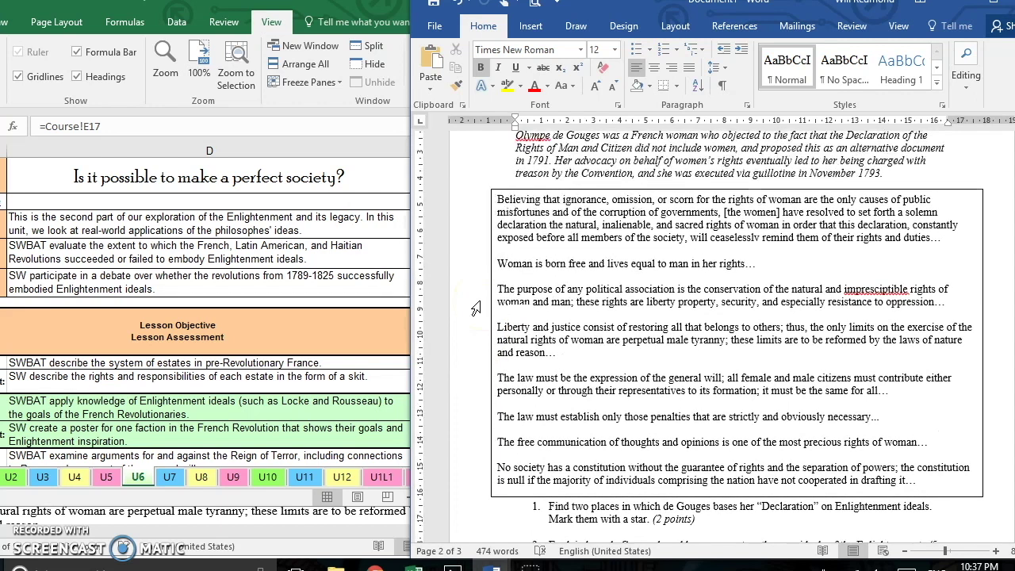
scroll(476, 307, "down", 7)
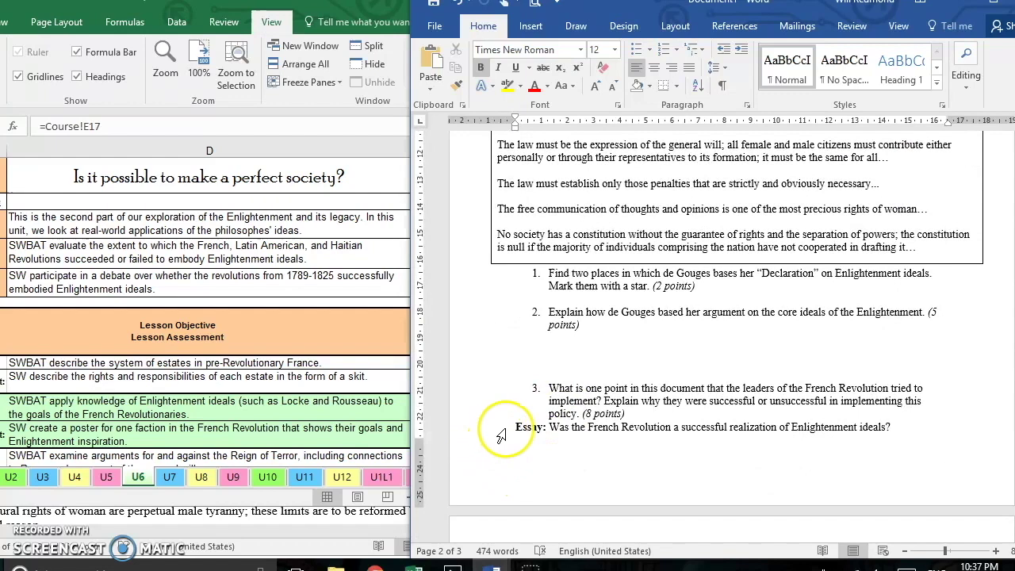
left_click(512, 429)
key("ctrl+Return")
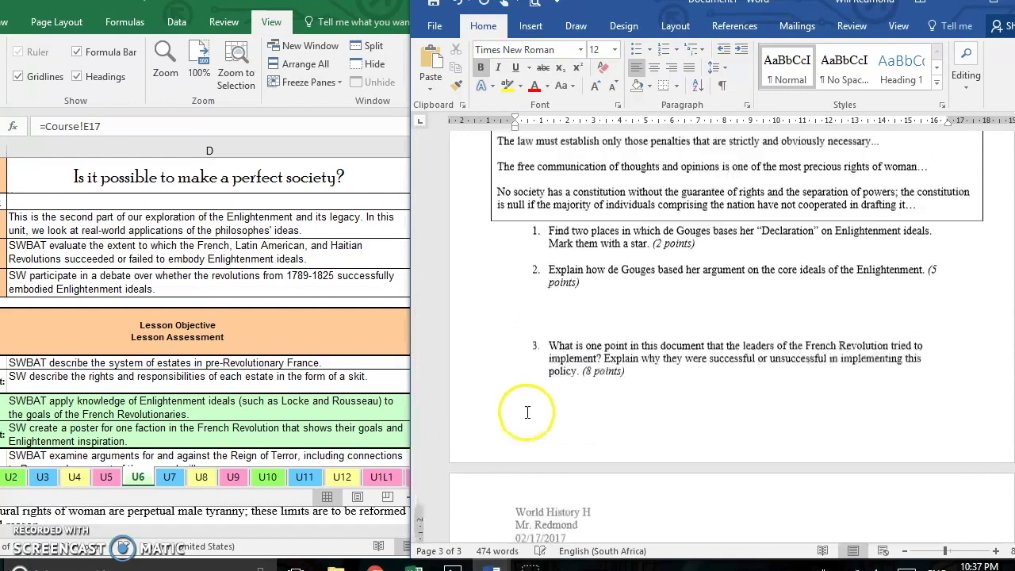
Step: Review the primary source passage, the questions below it and the essay page for content and layout
scroll(527, 412, "up", 11)
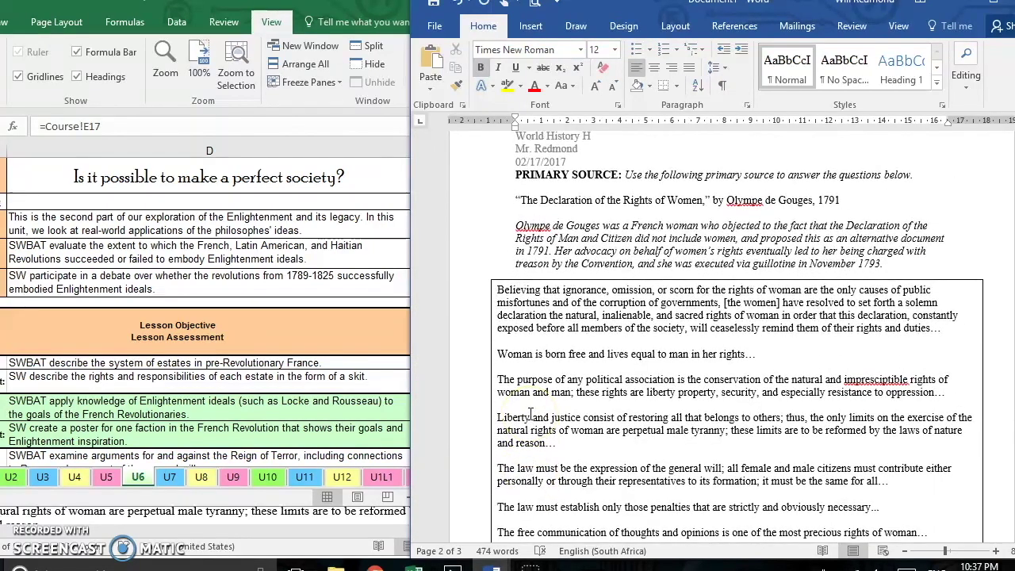
scroll(531, 414, "down", 6)
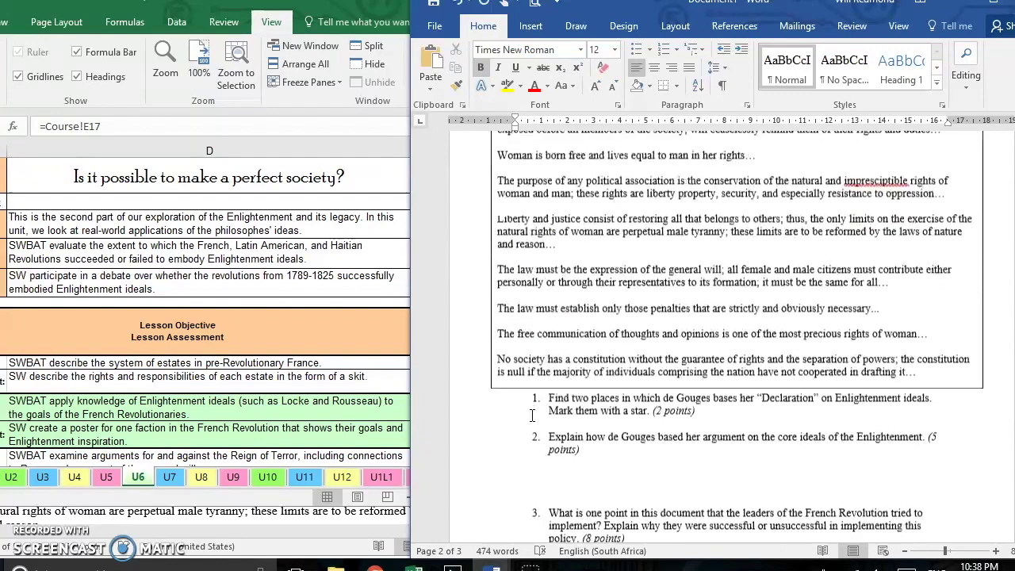
scroll(527, 418, "down", 2)
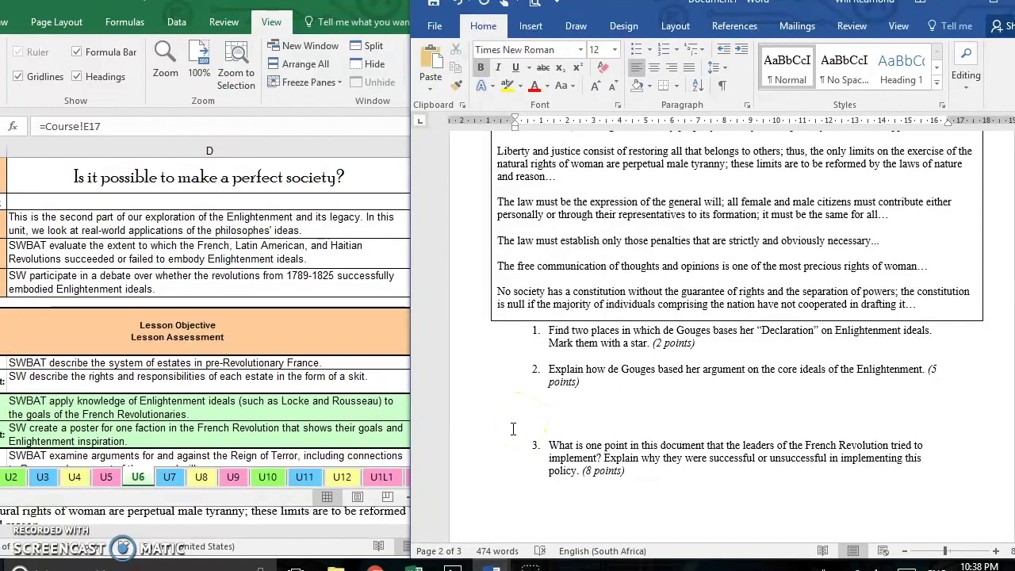
left_click(511, 430)
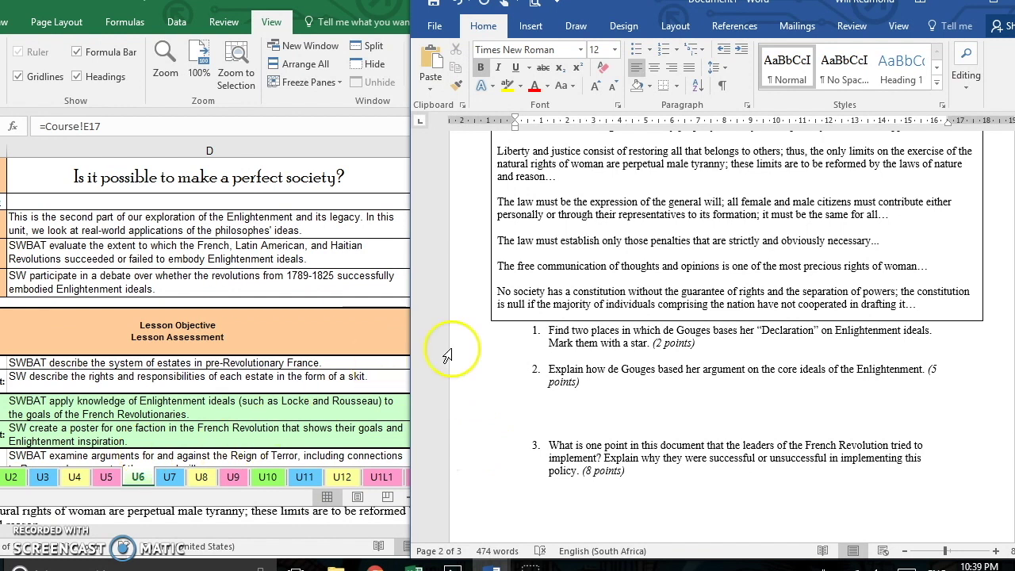
scroll(664, 341, "down", 8)
scroll(664, 341, "down", 1)
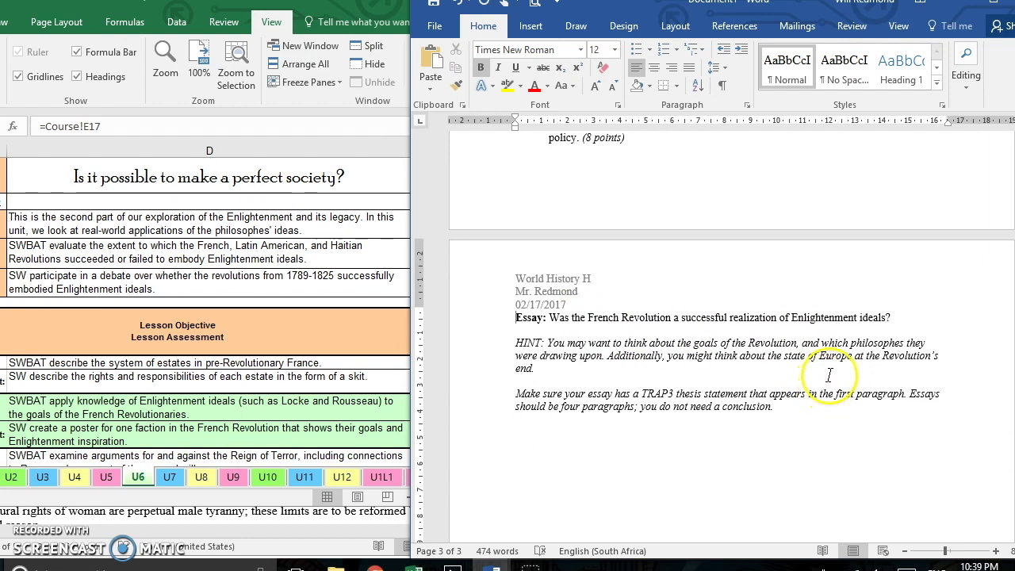
scroll(946, 349, "up", 8)
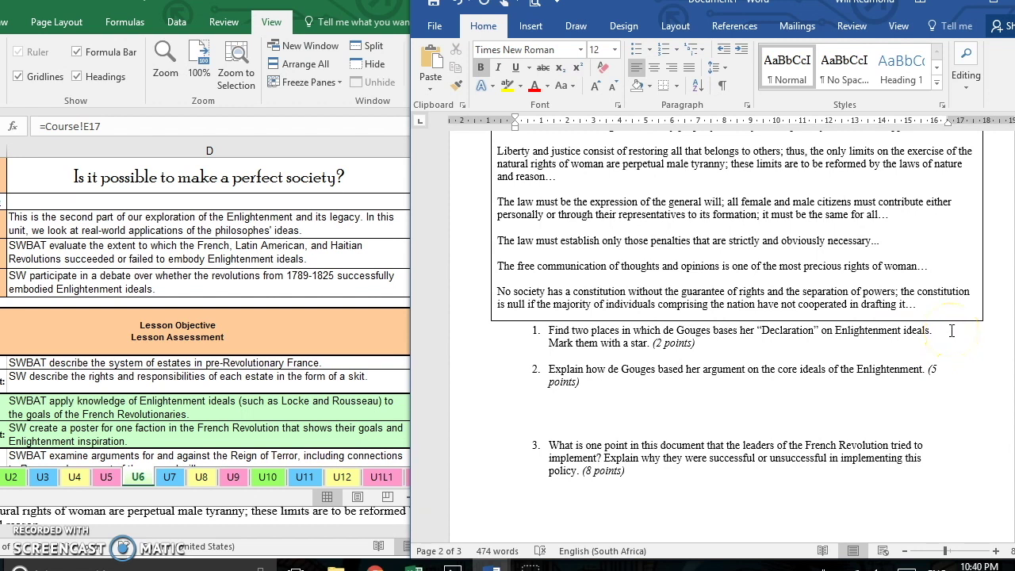
left_click(233, 253)
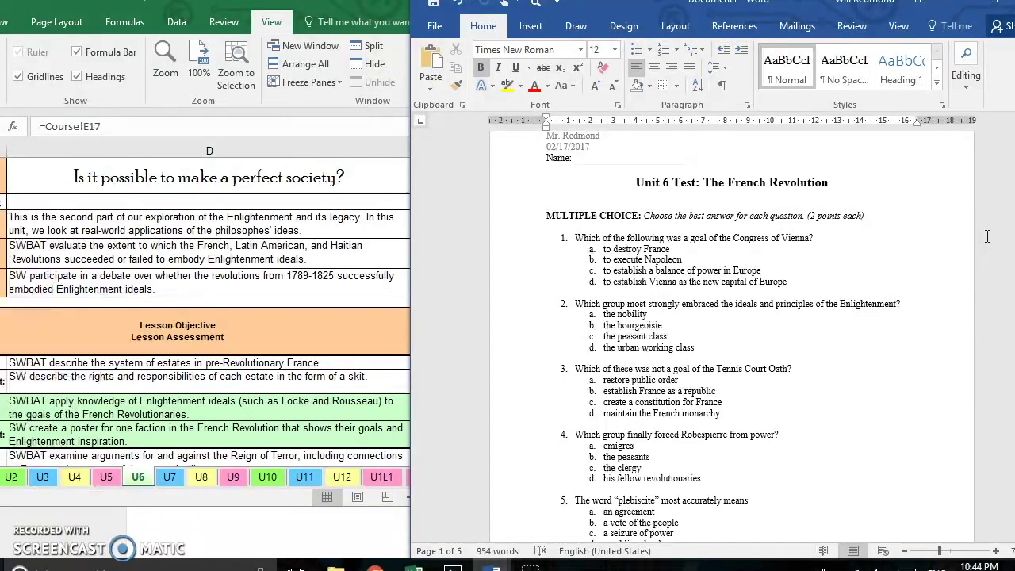
Step: Review the full test from the multiple-choice section through to the essay question on the last page
left_click(1000, 135)
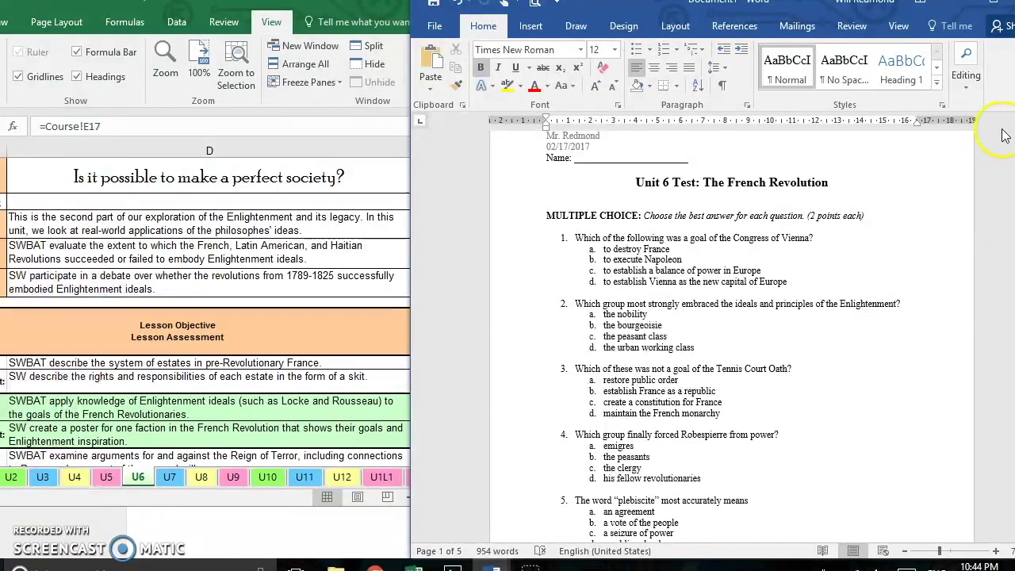
scroll(731, 333, "down", 20)
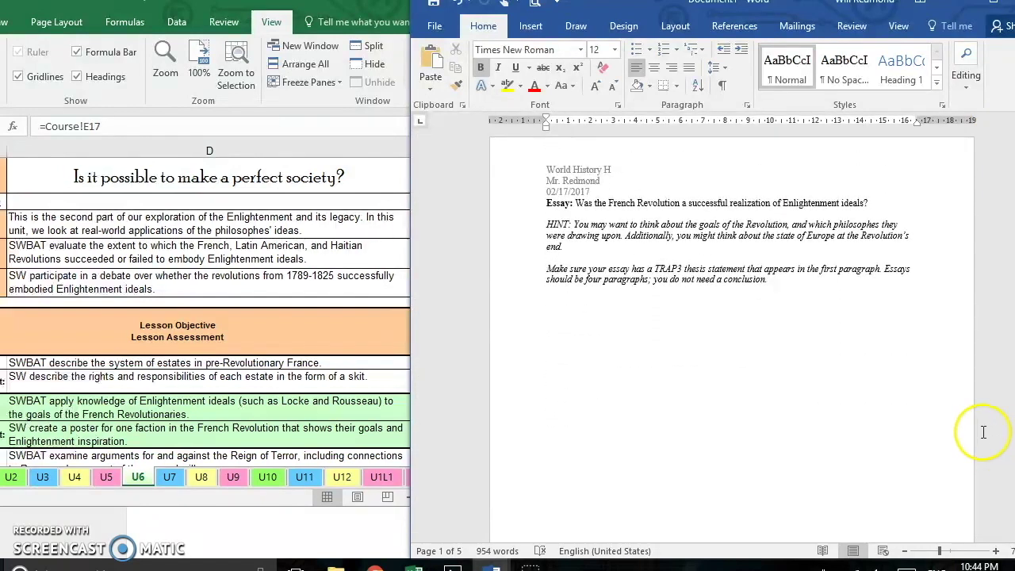
left_click_drag(575, 203, 871, 202)
left_click(887, 201)
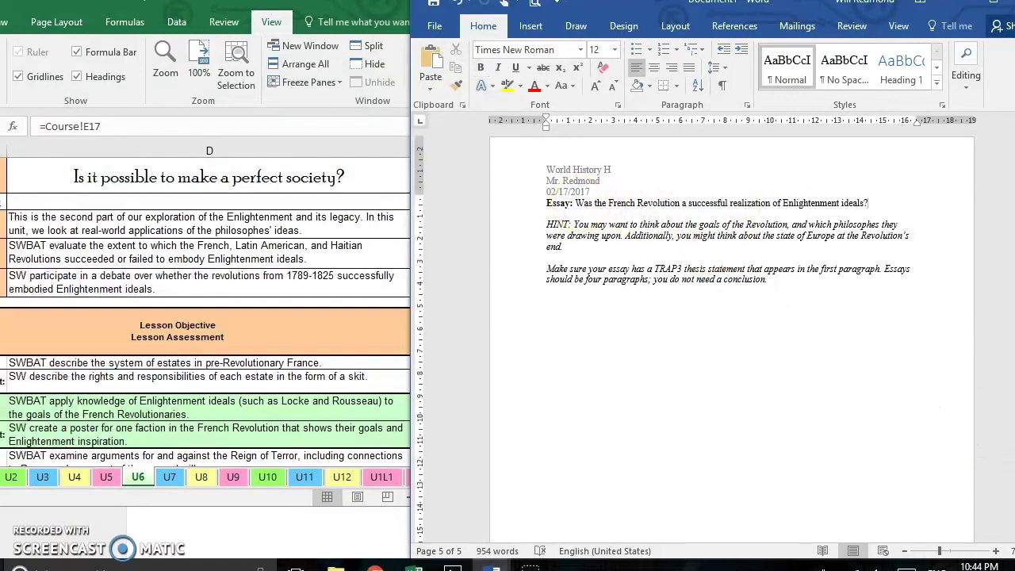
scroll(731, 333, "up", 20)
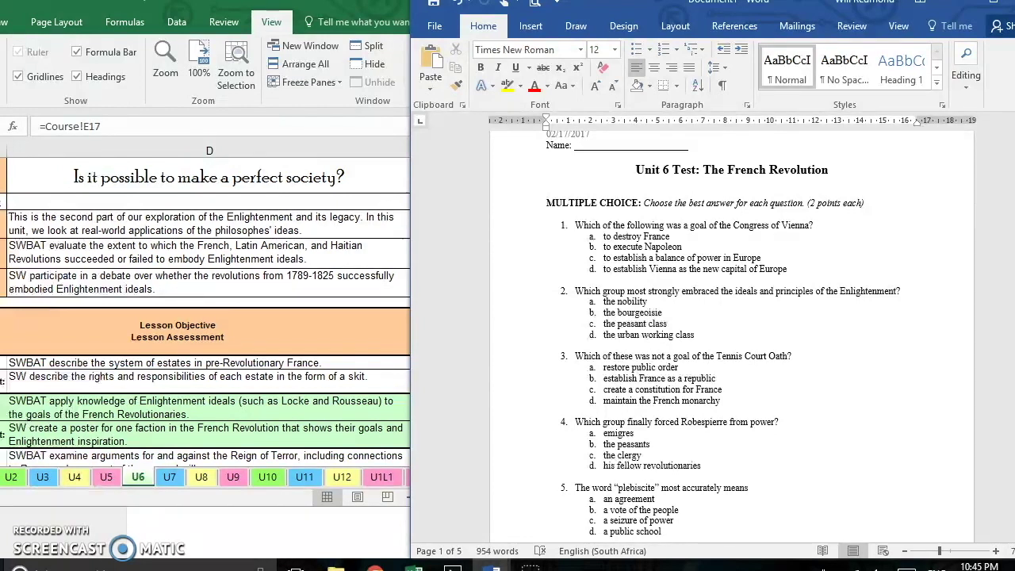
Step: Review the multiple-choice section from question 1 through question 10, including its instructions and layout
left_click(821, 213)
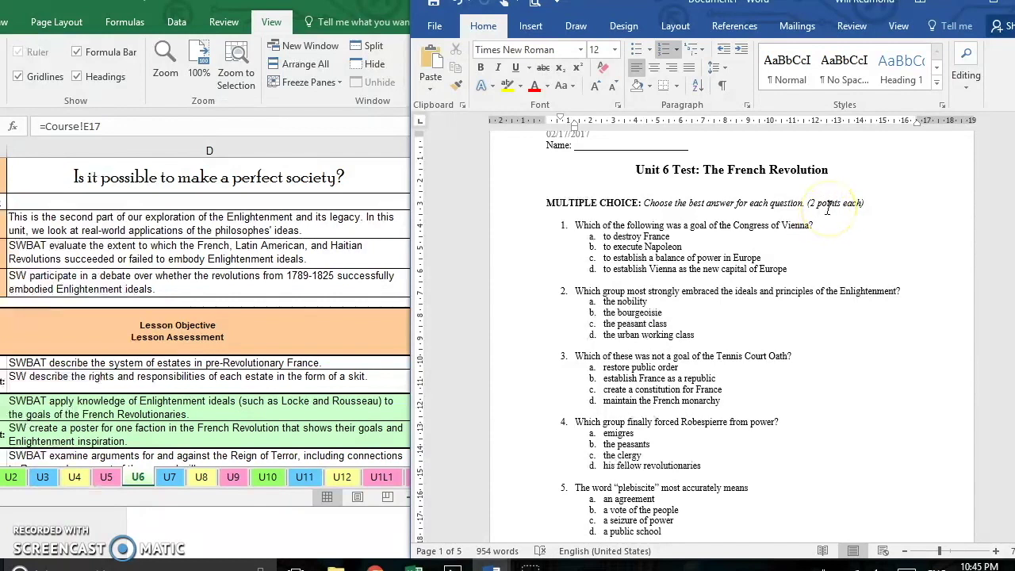
scroll(819, 279, "down", 15)
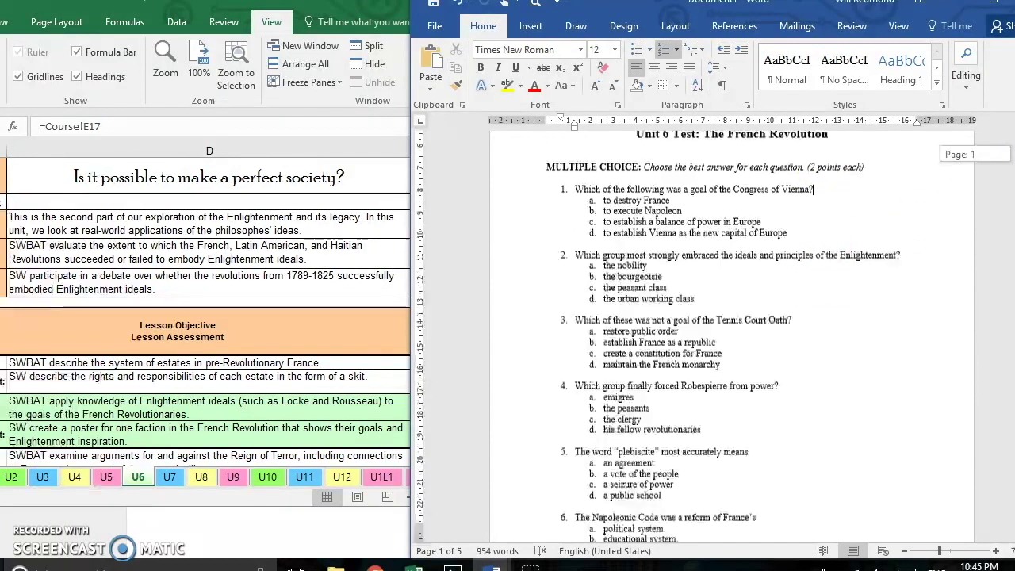
scroll(731, 318, "down", 10)
scroll(731, 317, "up", 5)
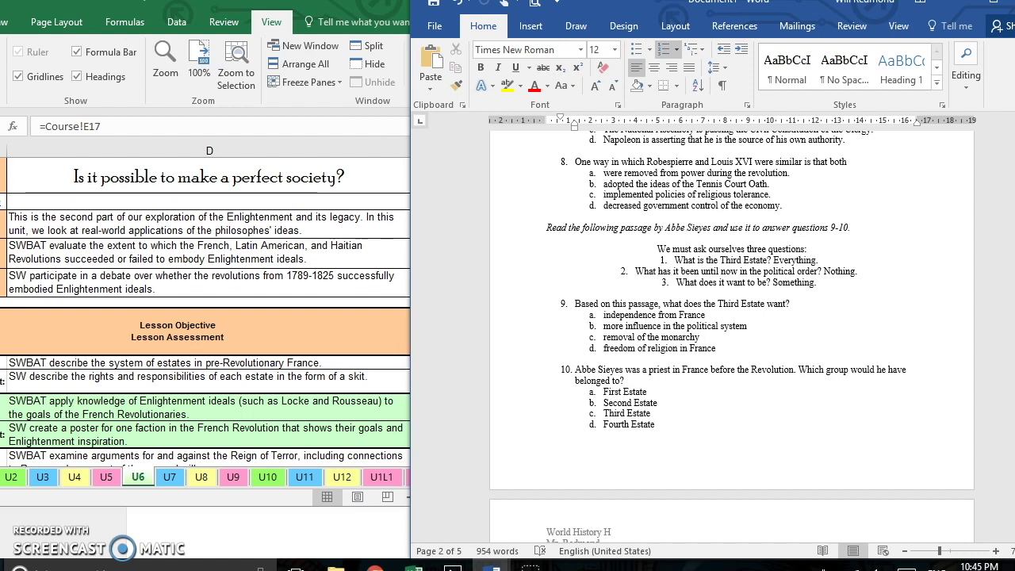
scroll(729, 318, "up", 15)
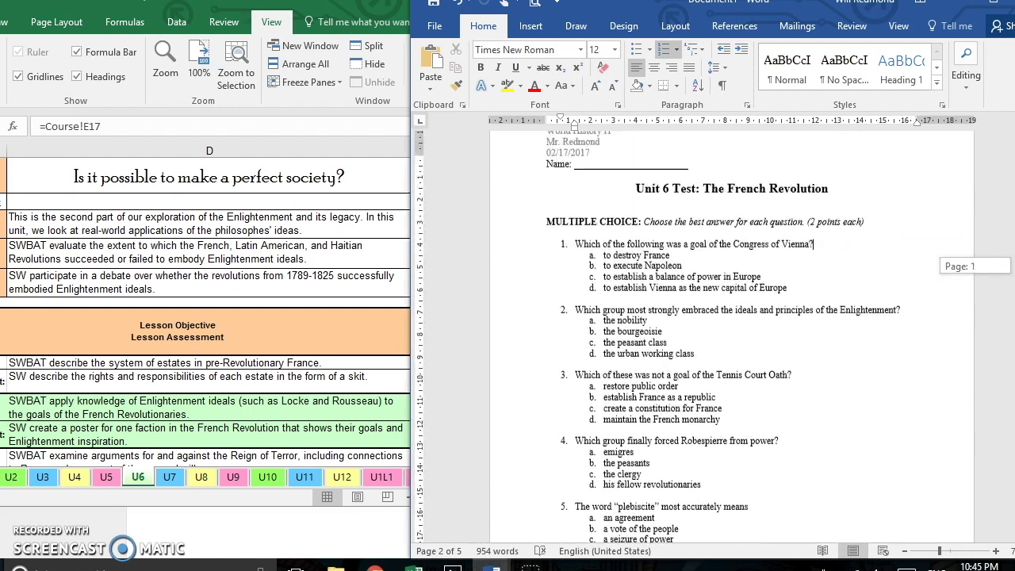
scroll(729, 317, "up", 2)
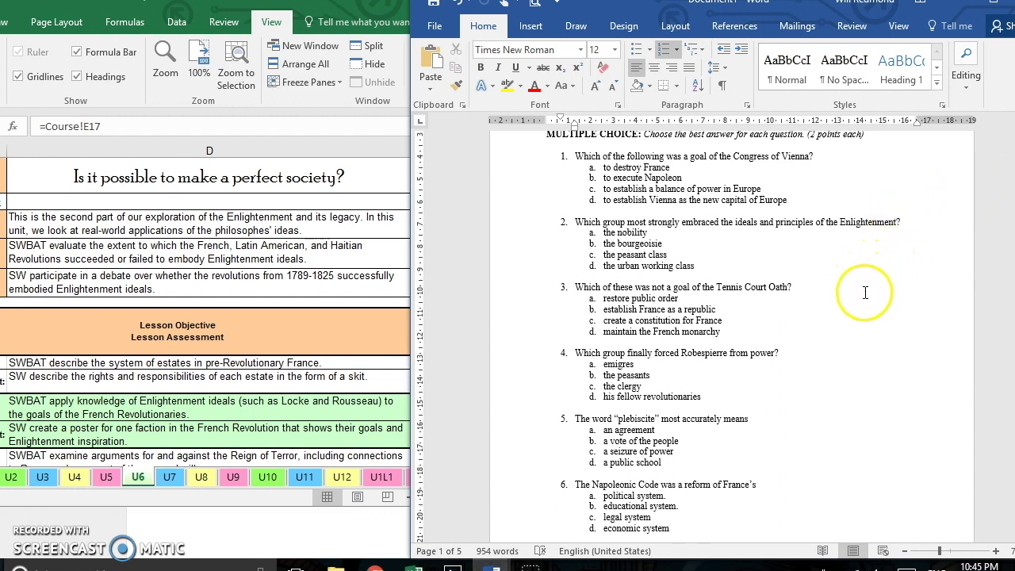
Step: Examine question 5 on the meaning of "plebiscite" and its answer choices, particularly "a vote of the people"
left_click_drag(573, 418, 676, 466)
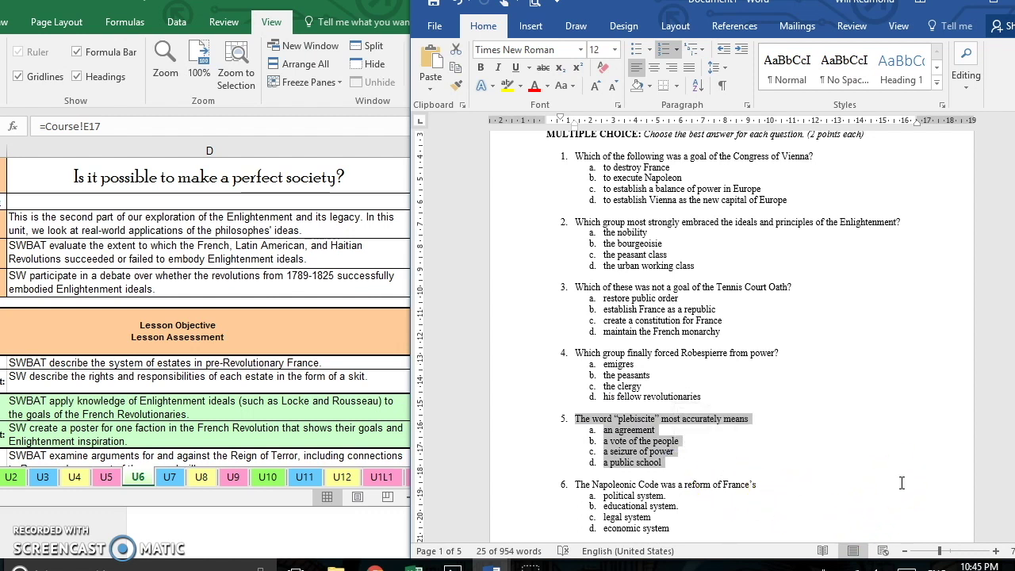
triple_click(640, 441)
left_click(714, 449)
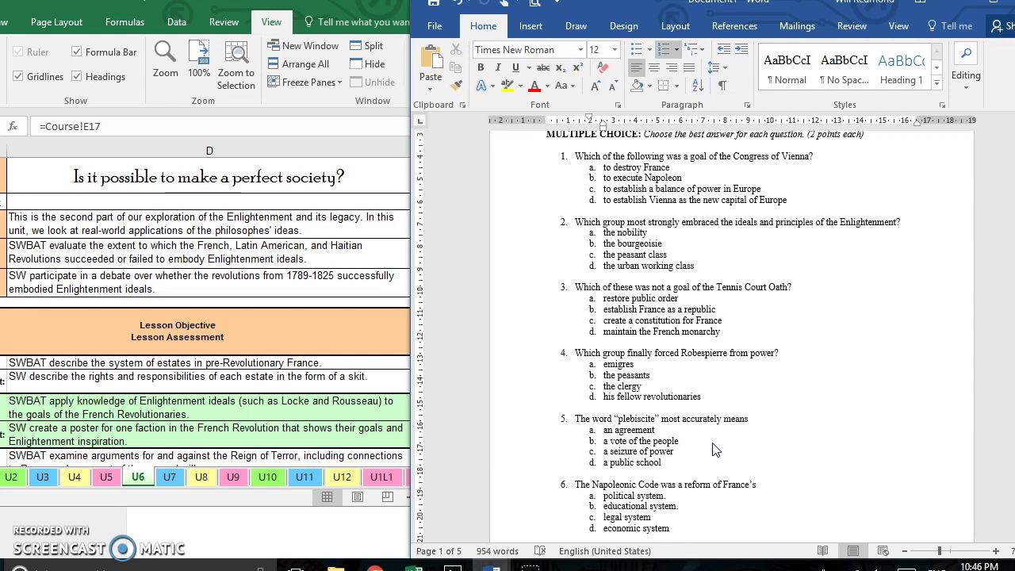
left_click(721, 437)
Step: Examine the painting-based question 7, question 8 comparing Robespierre and Louis XVI, and the Abbe Sieyes passage with questions 9-10
scroll(730, 333, "down", 15)
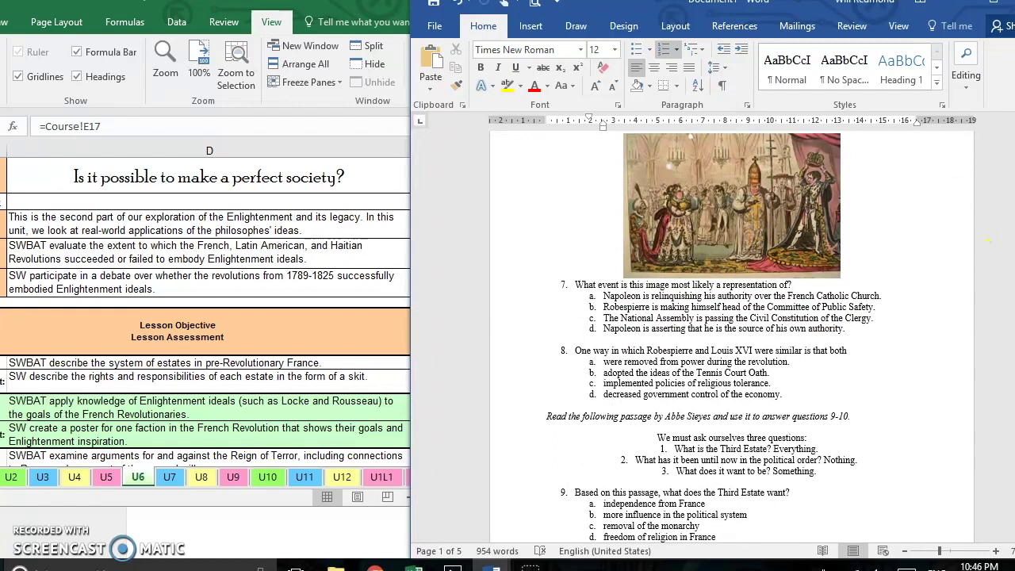
scroll(991, 272, "up", 1)
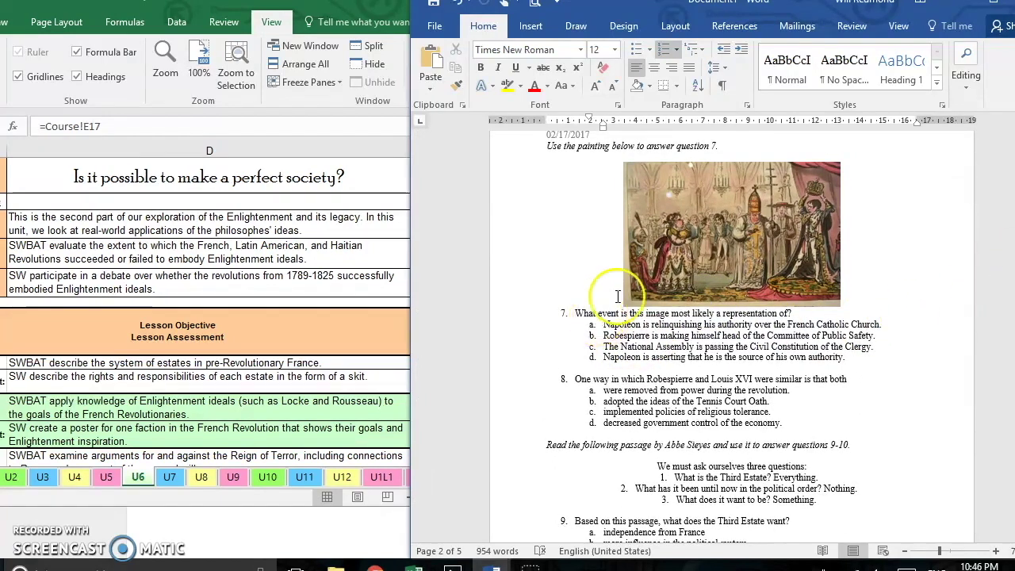
triple_click(606, 357)
scroll(887, 408, "down", 3)
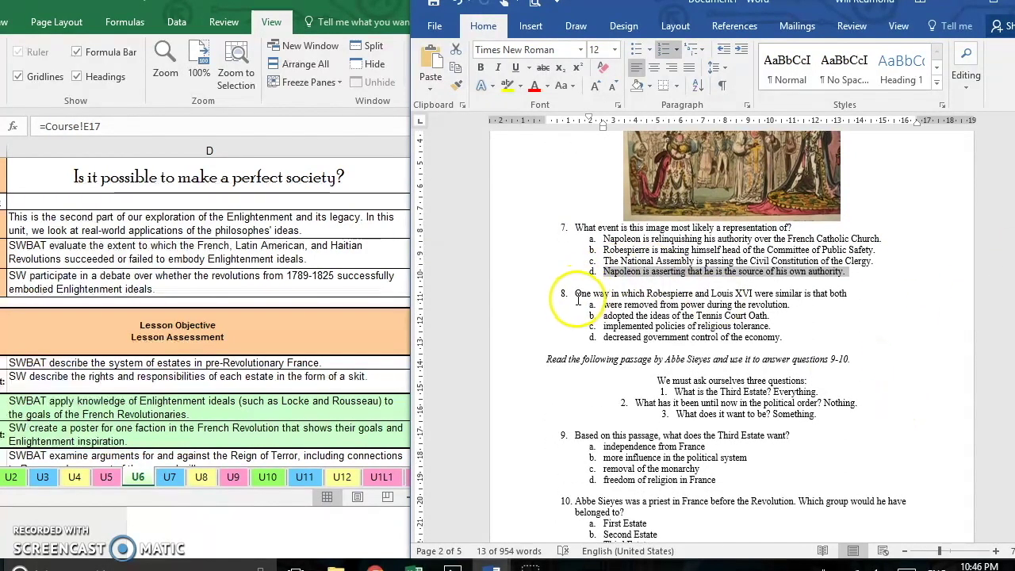
left_click_drag(576, 293, 838, 294)
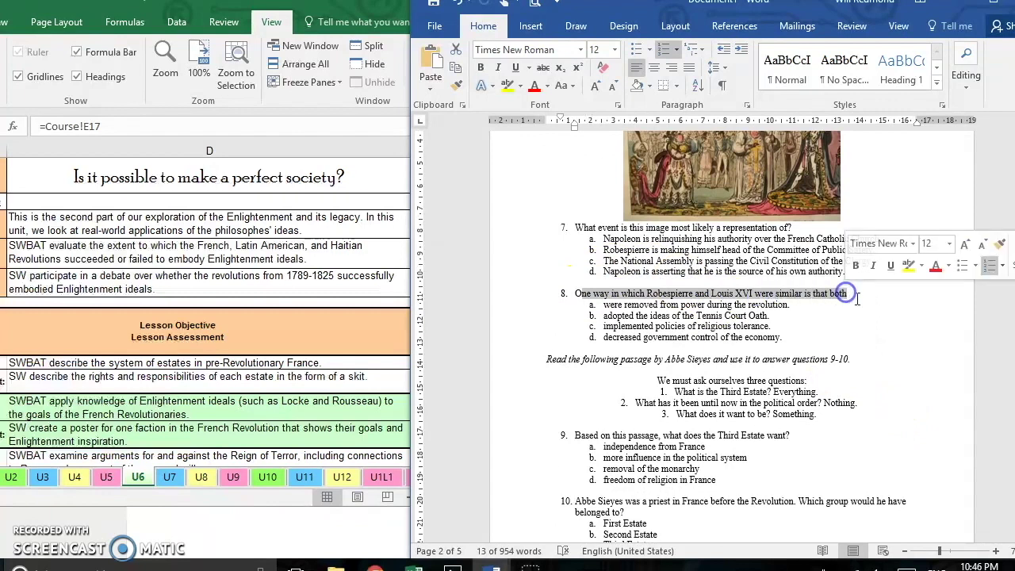
left_click(872, 301)
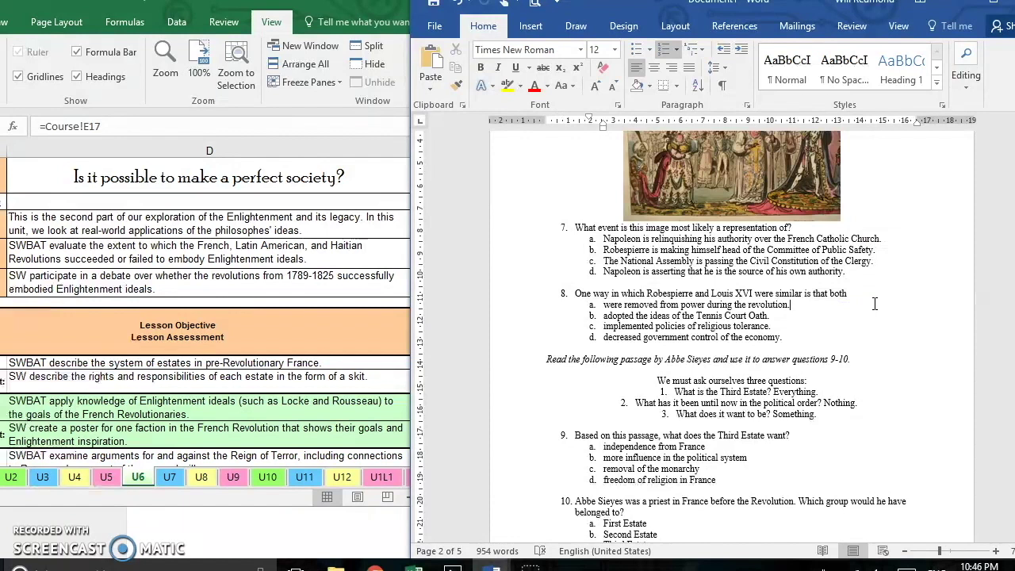
scroll(912, 333, "down", 2)
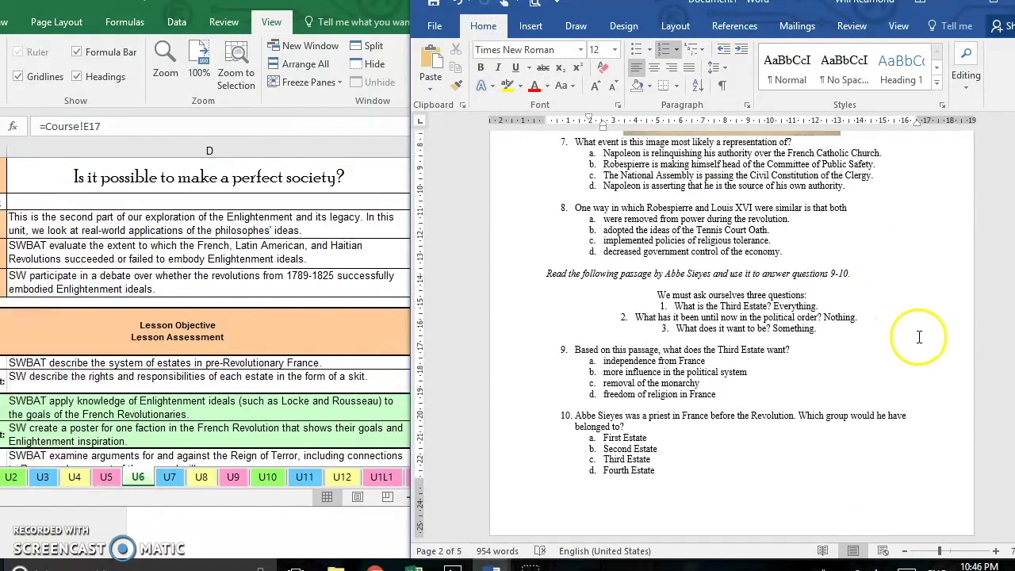
scroll(904, 325, "up", 5)
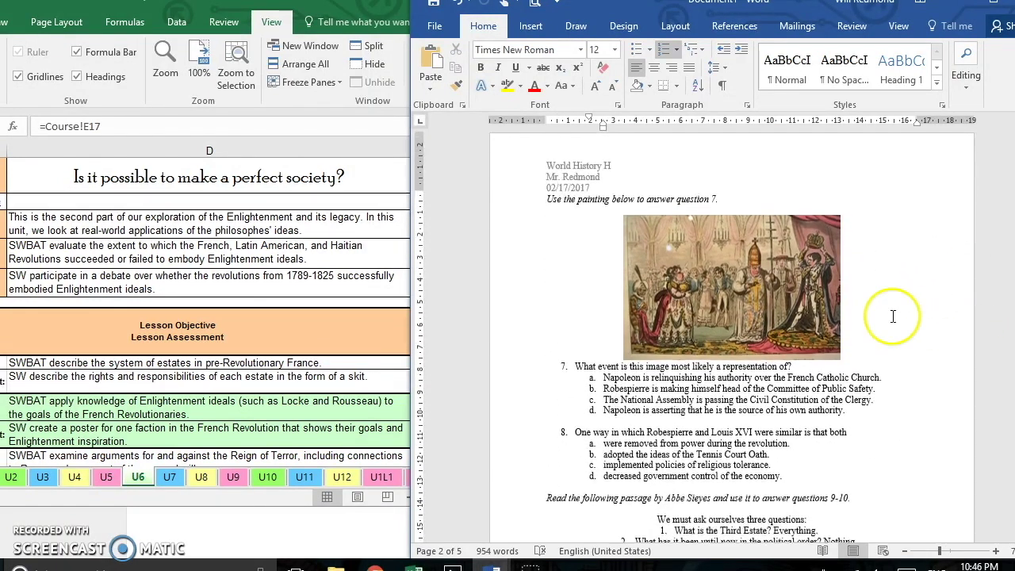
scroll(967, 317, "down", 6)
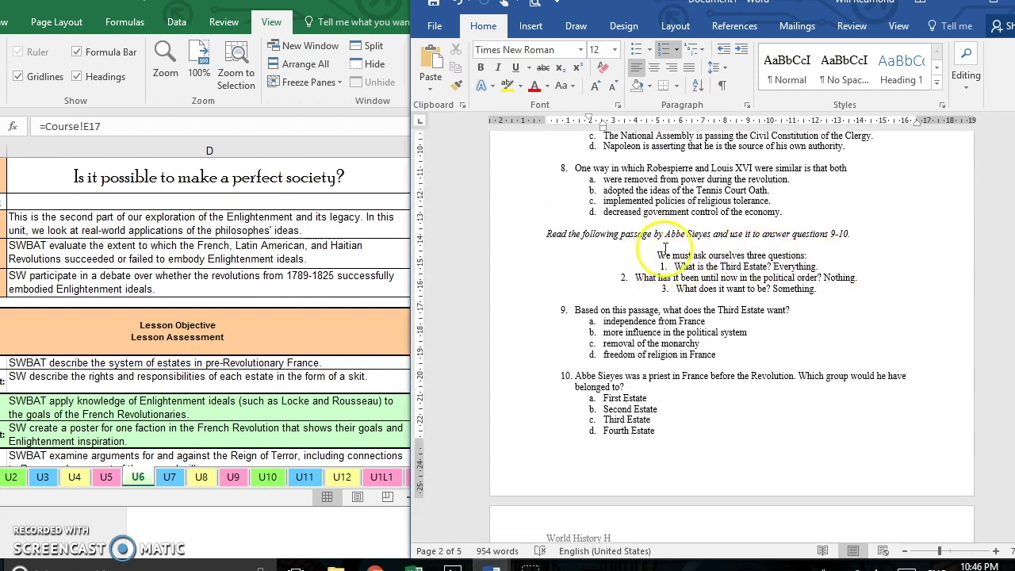
Step: Look over the whole test once more, from the multiple-choice pages past the primary source section to the Essay prompt
scroll(730, 317, "up", 19)
scroll(729, 317, "down", 16)
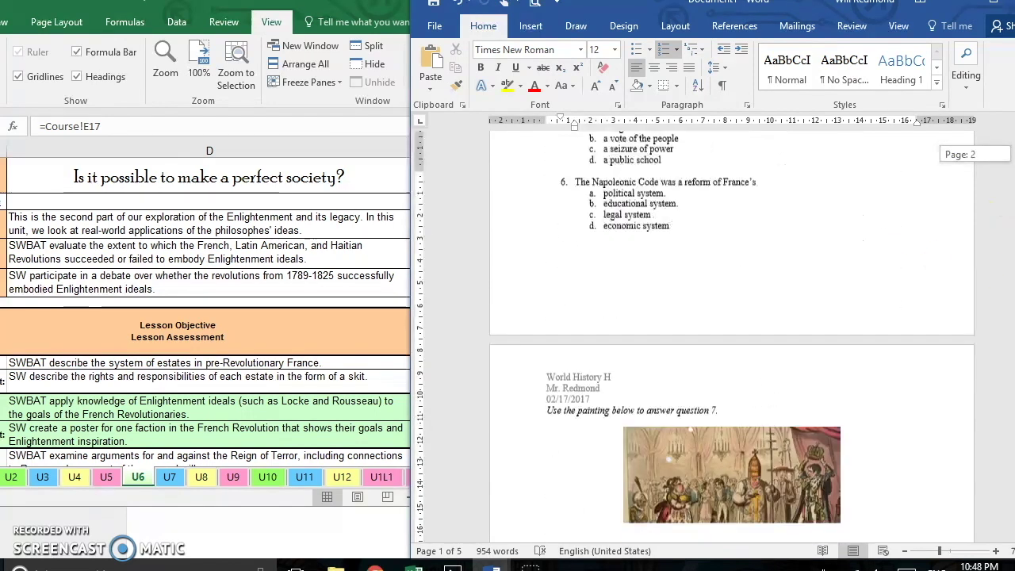
scroll(1010, 386, "down", 15)
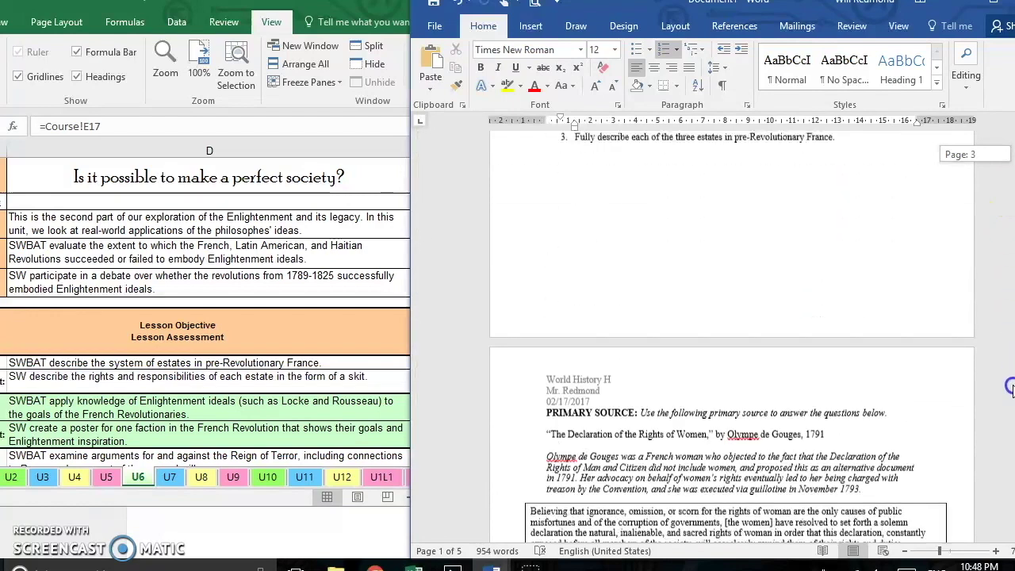
left_click_drag(1010, 386, 1011, 479)
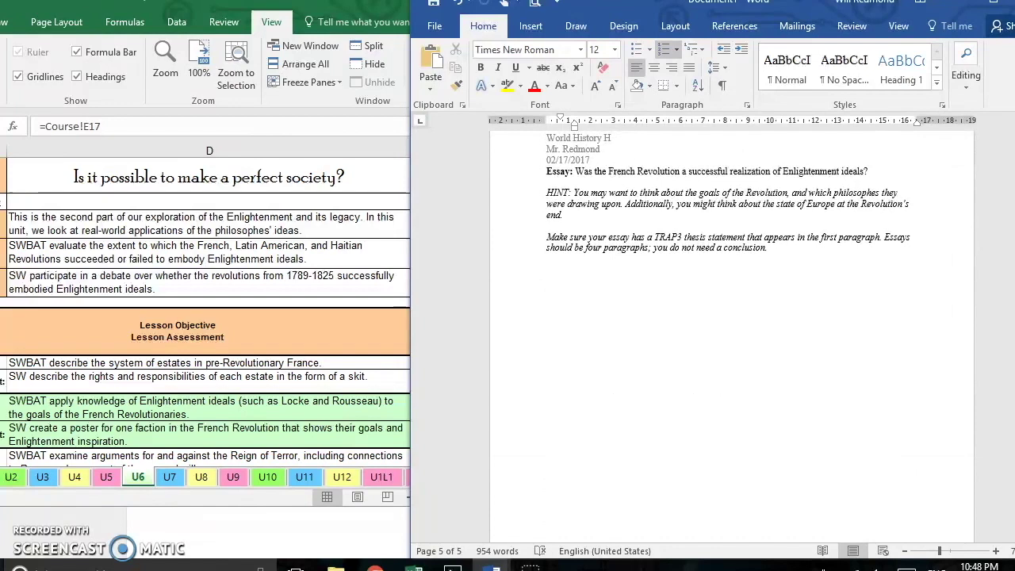